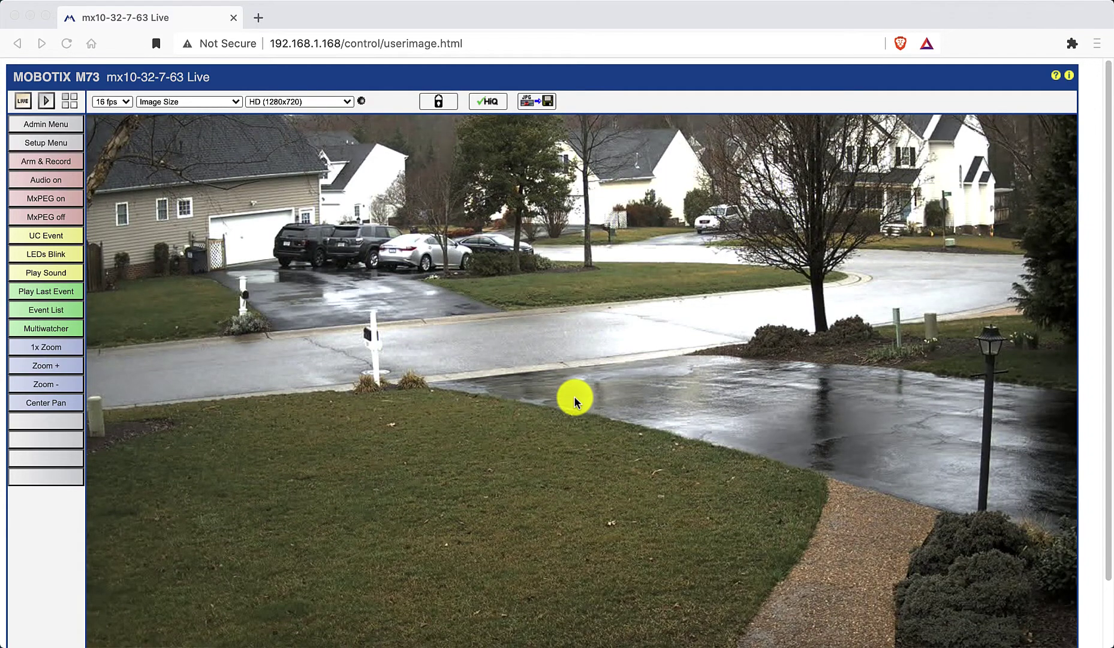
Step: Set Arming to Enabled in General Event Settings and save it
click(46, 142)
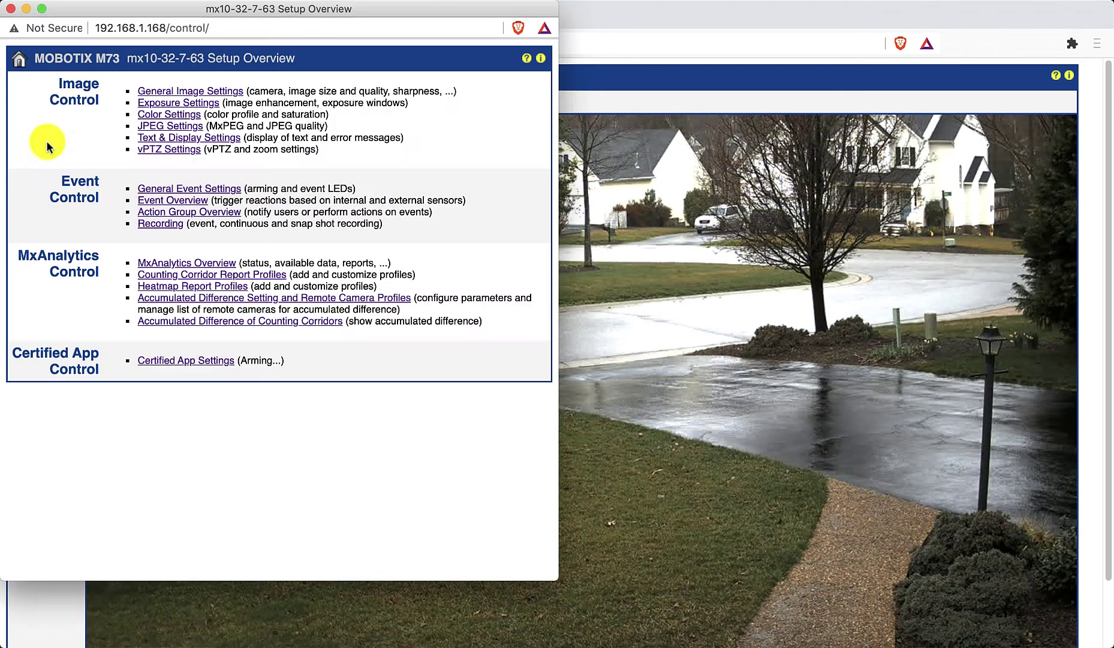
drag(174, 10, 357, 57)
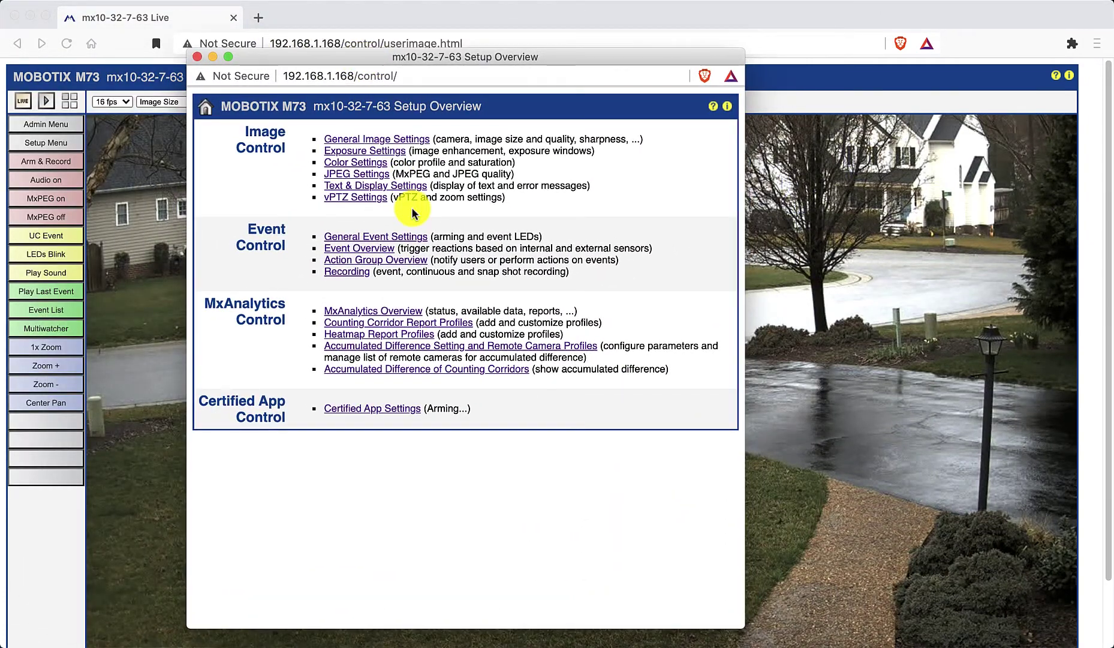
click(377, 239)
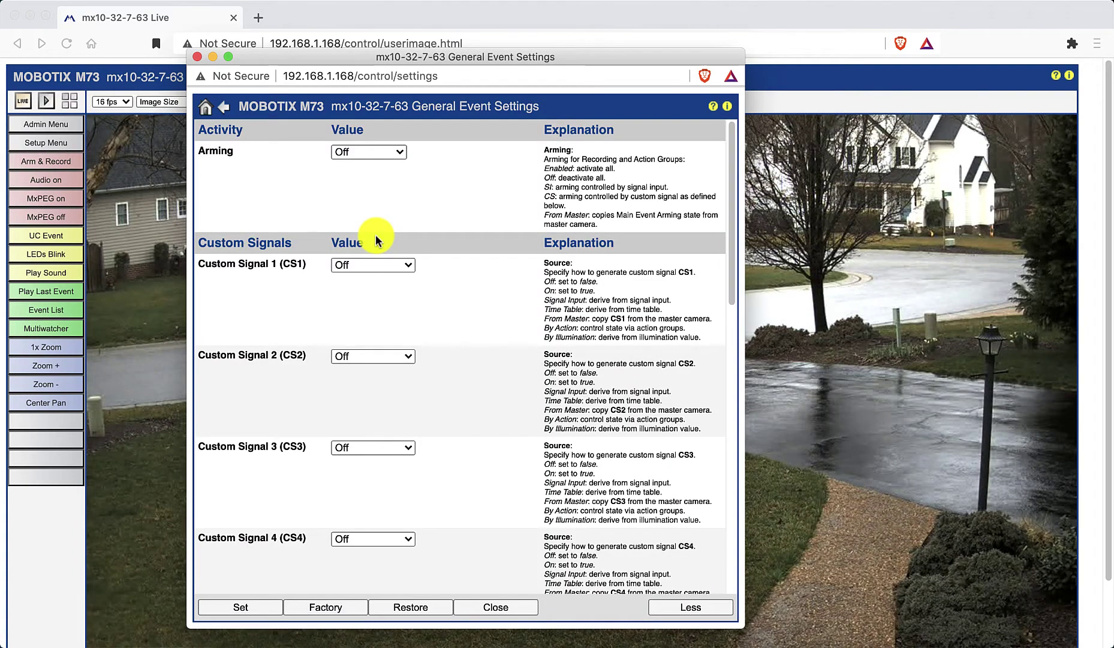
click(398, 153)
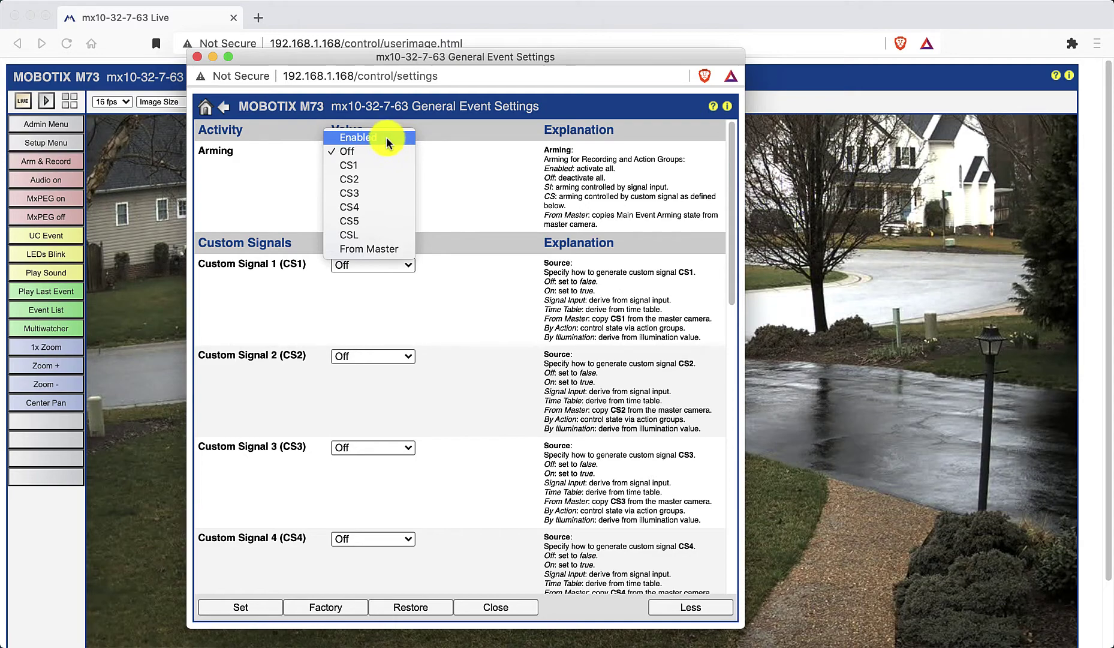
click(386, 137)
click(243, 608)
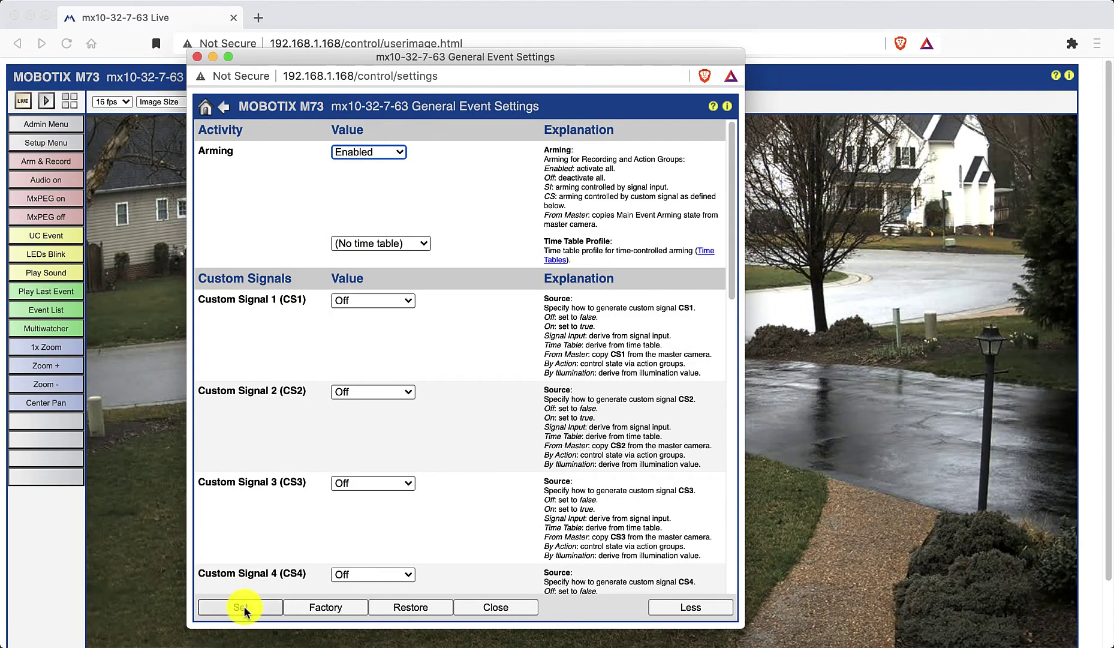
Step: Open the Image Analysis Events editor from the Event Overview and scroll to the Events profile table
click(219, 110)
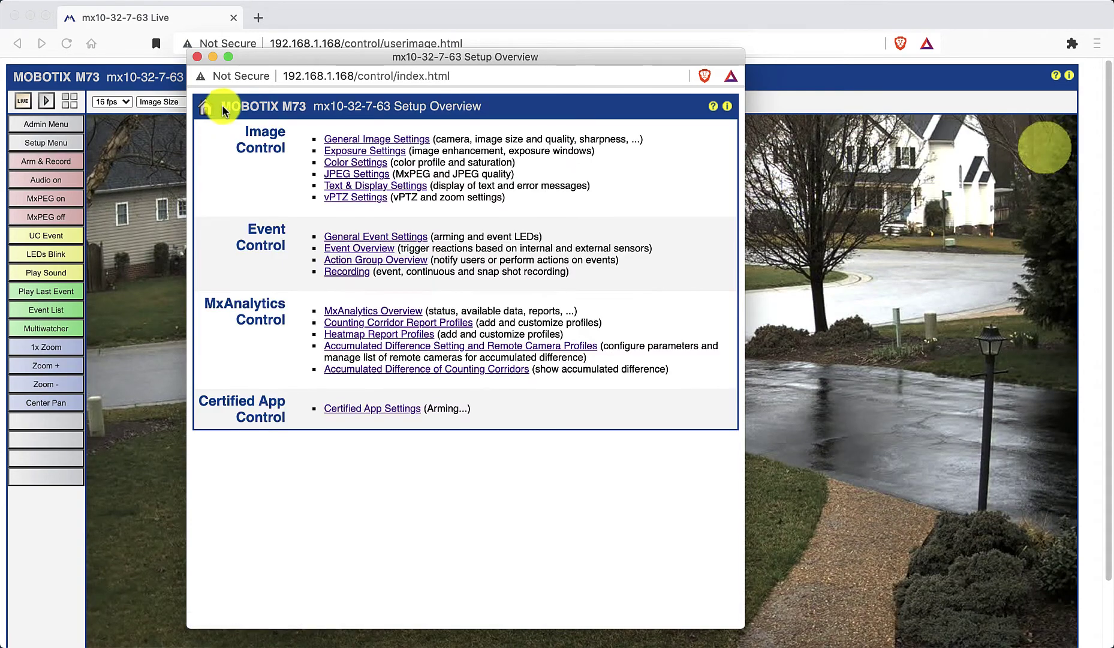
drag(261, 55, 259, 50)
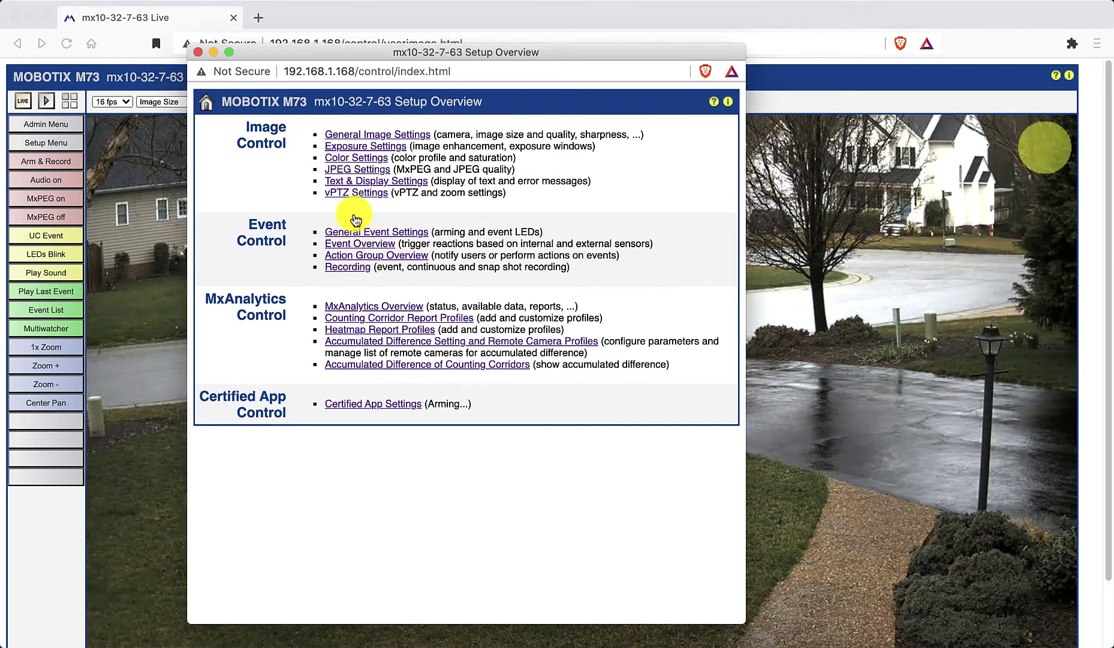
click(372, 245)
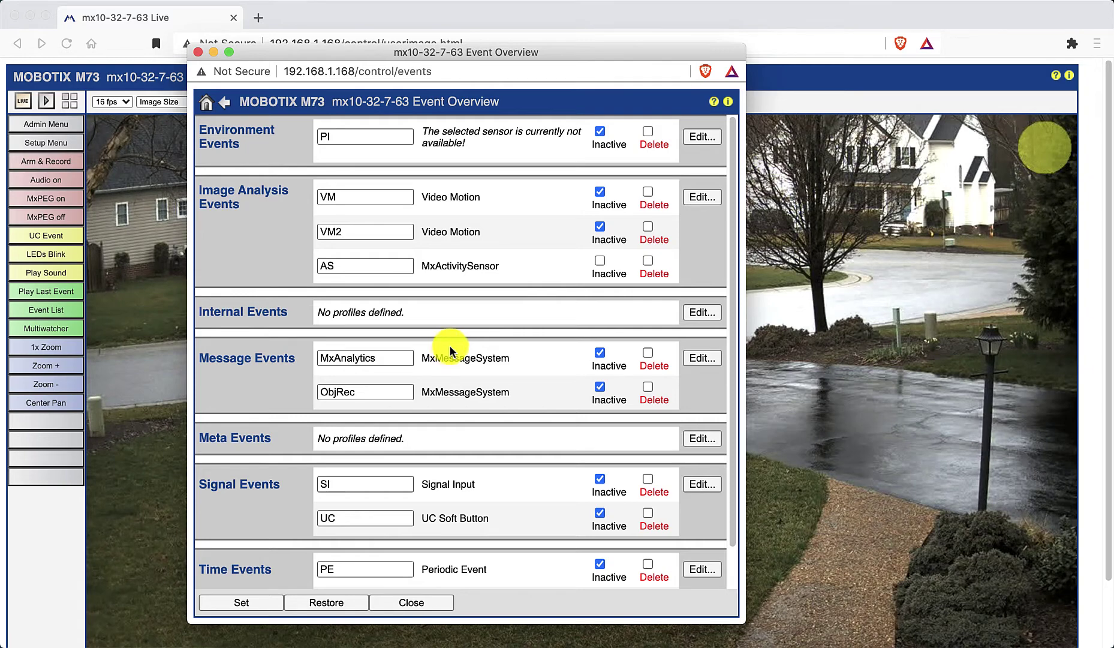
click(701, 196)
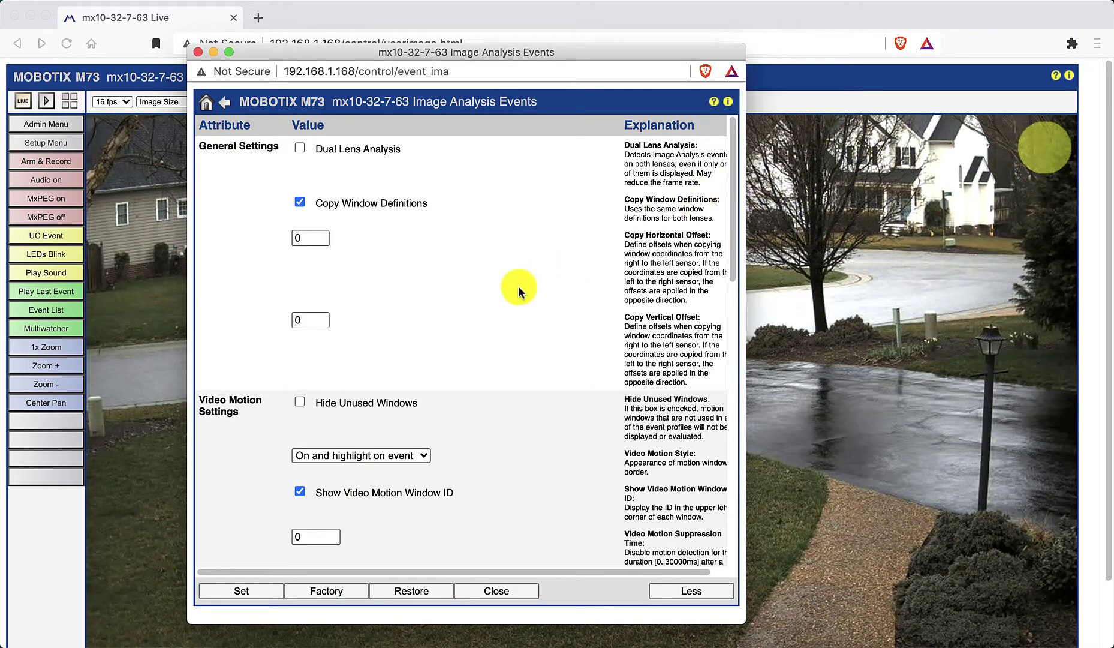
scroll(517, 289, down, 6)
scroll(517, 289, down, 7)
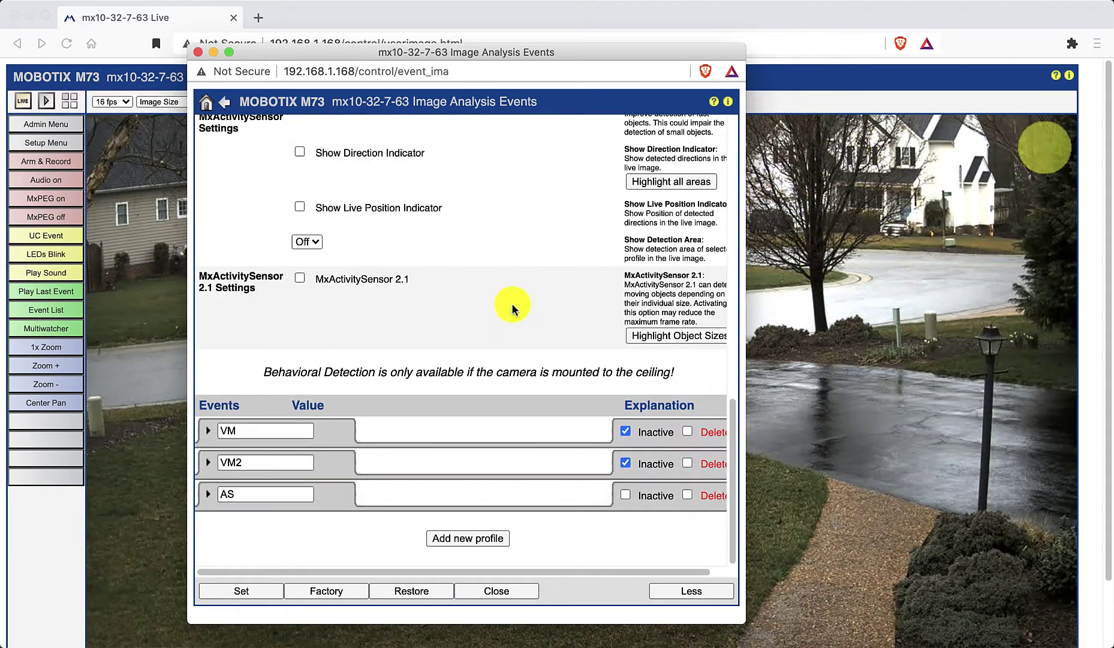
Step: Expand the AS profile and lower its Detection Threshold from 33 to 20
click(461, 490)
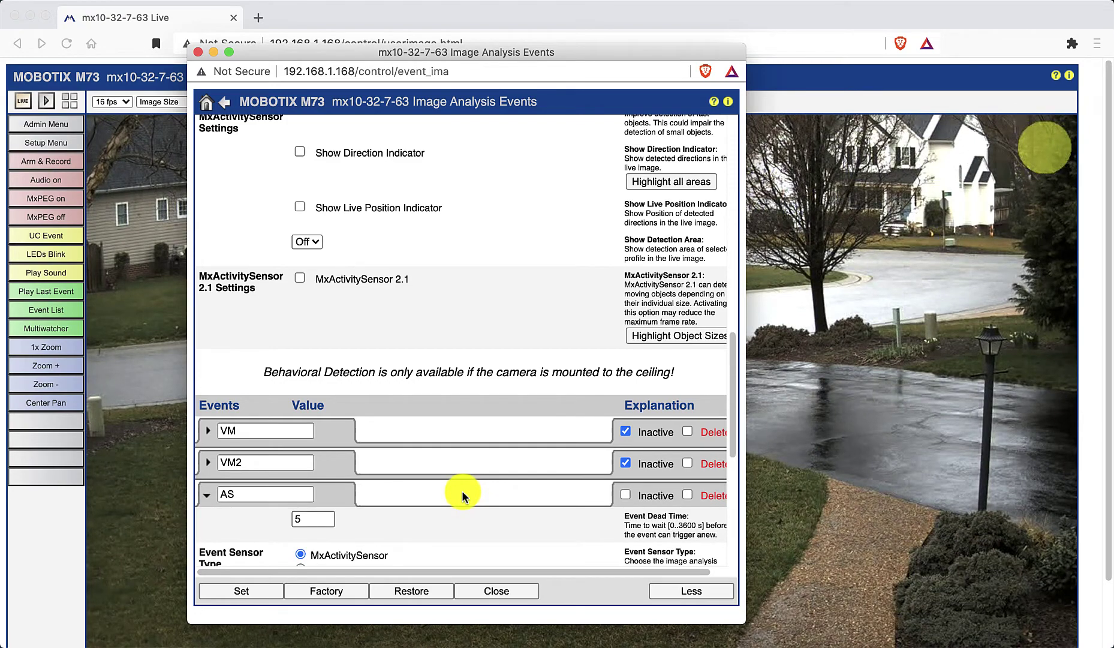
scroll(461, 490, down, 5)
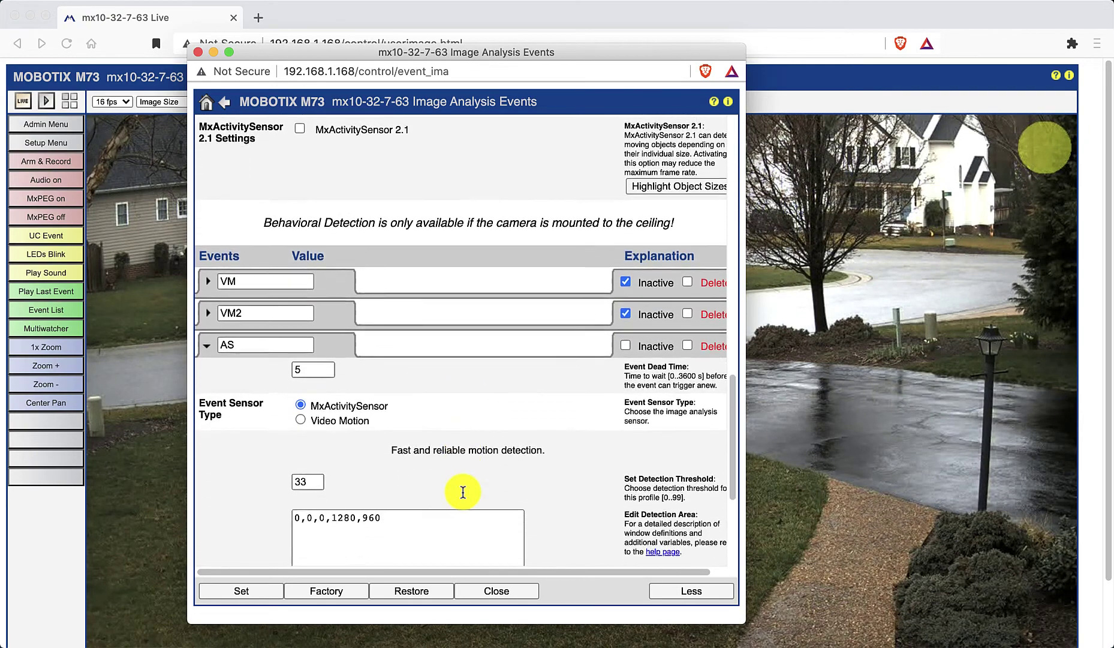
scroll(461, 490, down, 2)
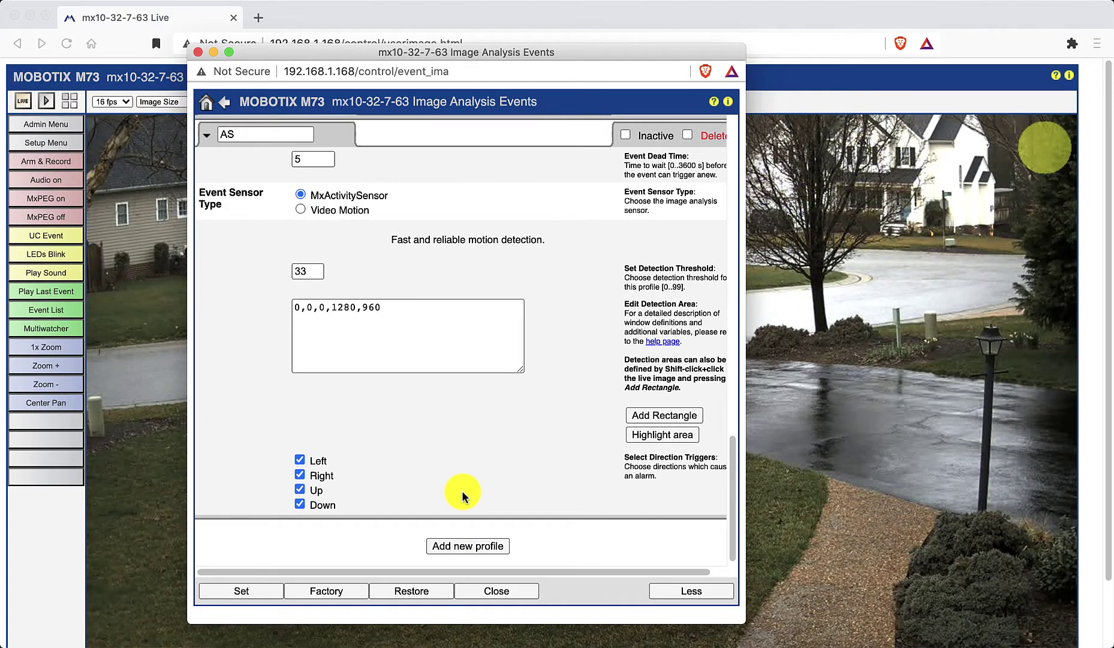
double_click(304, 271)
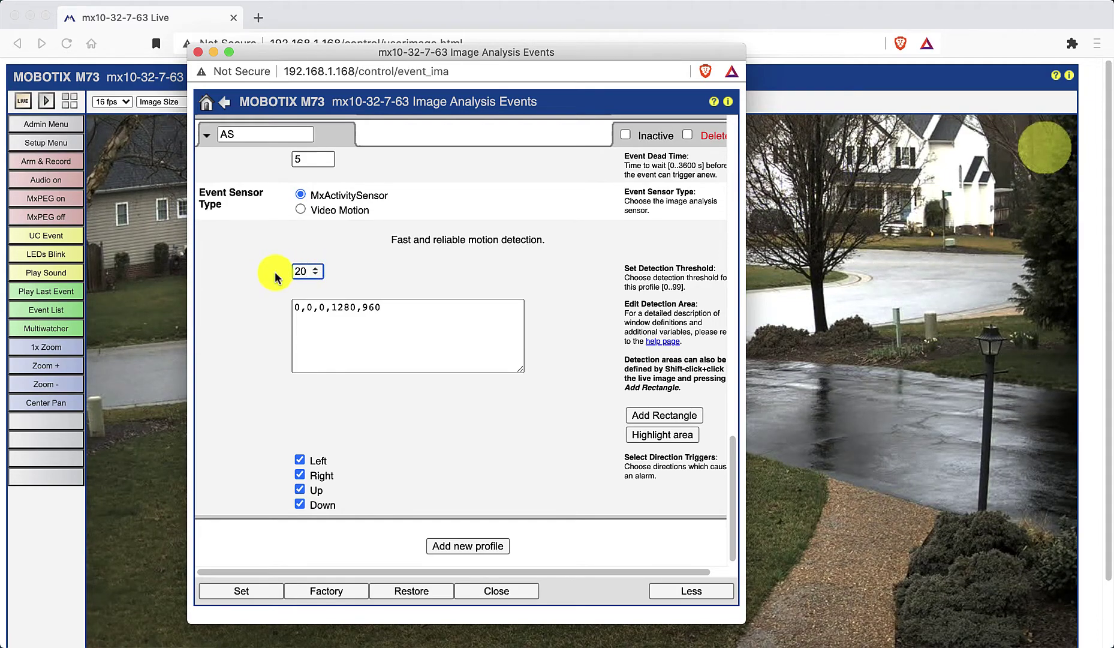
click(360, 274)
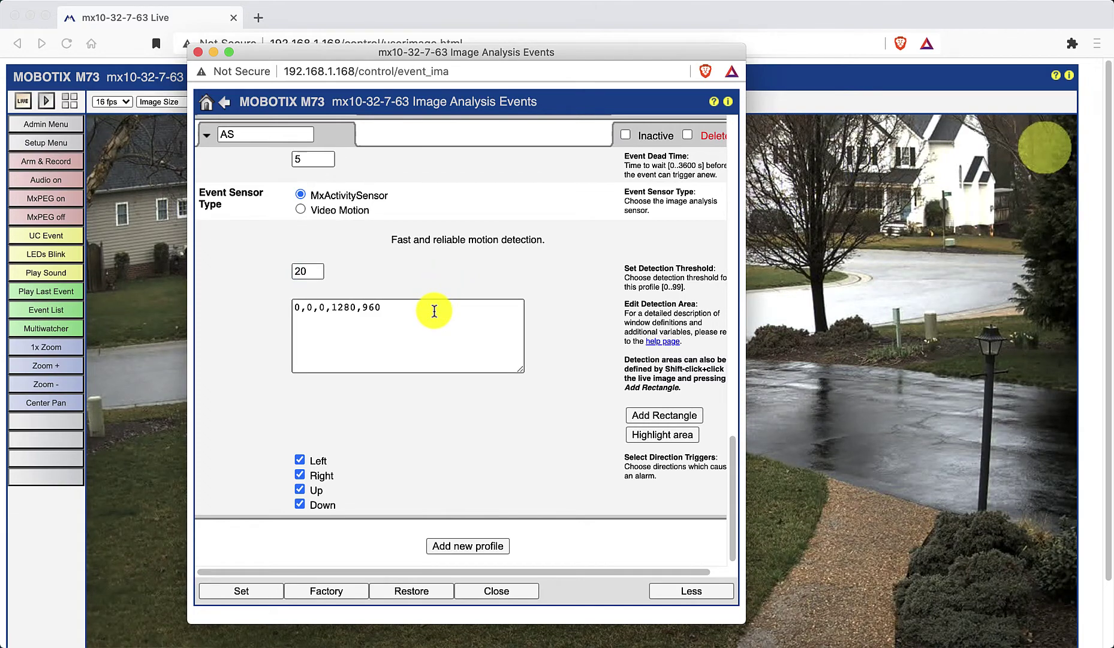
Step: Delete the AS profile's existing detection area and move the settings window aside
drag(434, 311, 258, 305)
key(BackSpace)
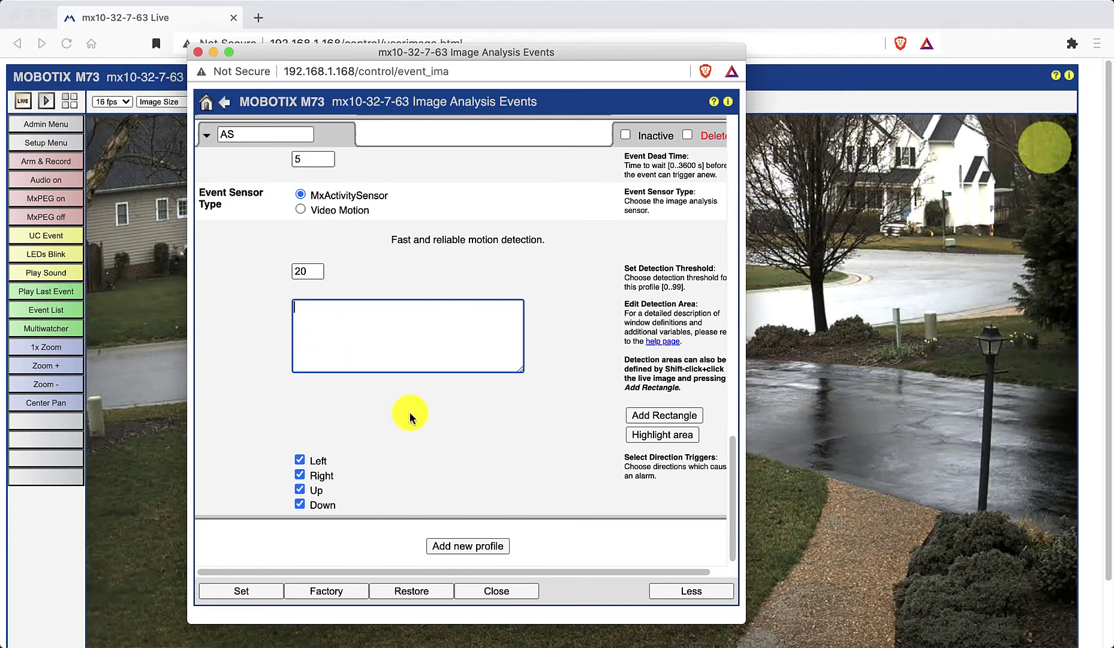
drag(352, 52, 885, 0)
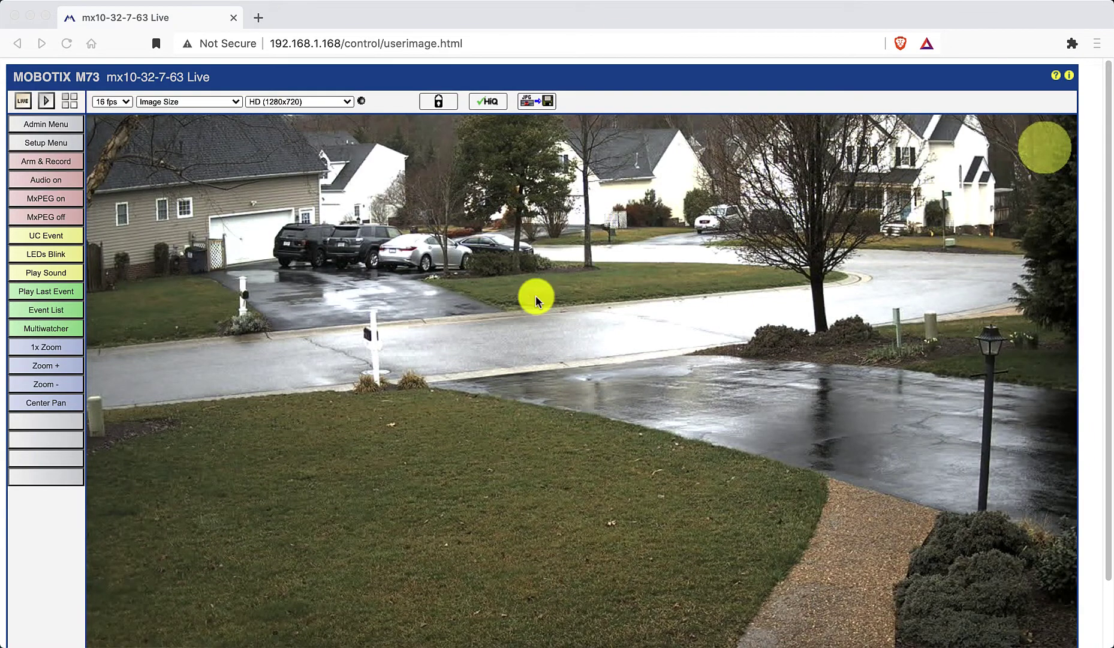
Step: Draw a rectangle over the curving street on the right of the live image
click(486, 452)
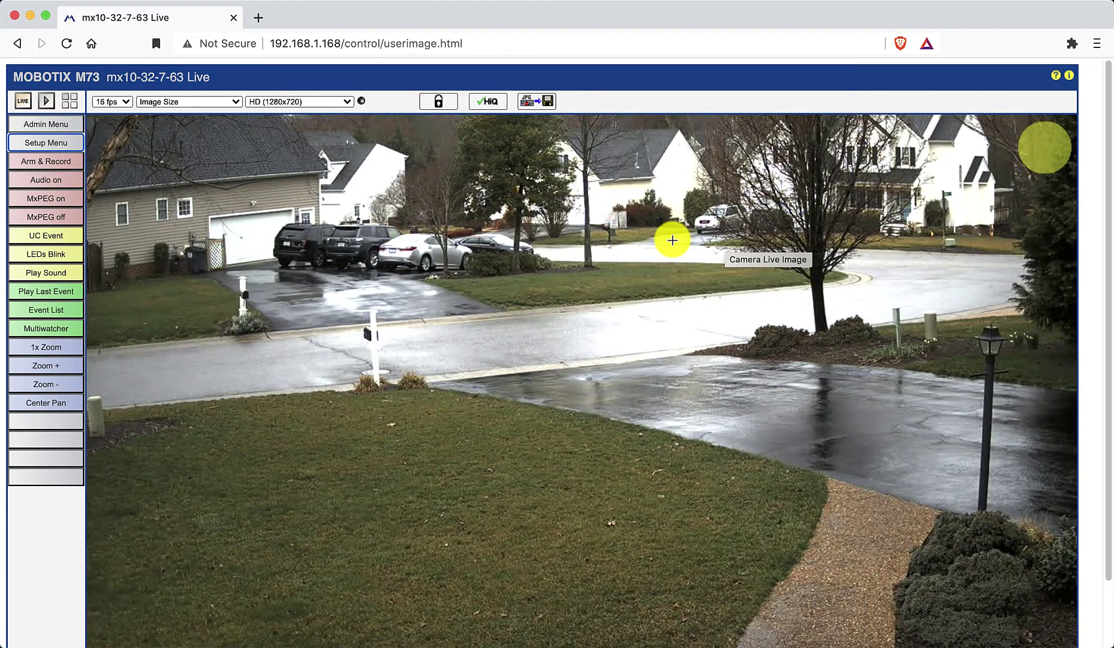
click(724, 238)
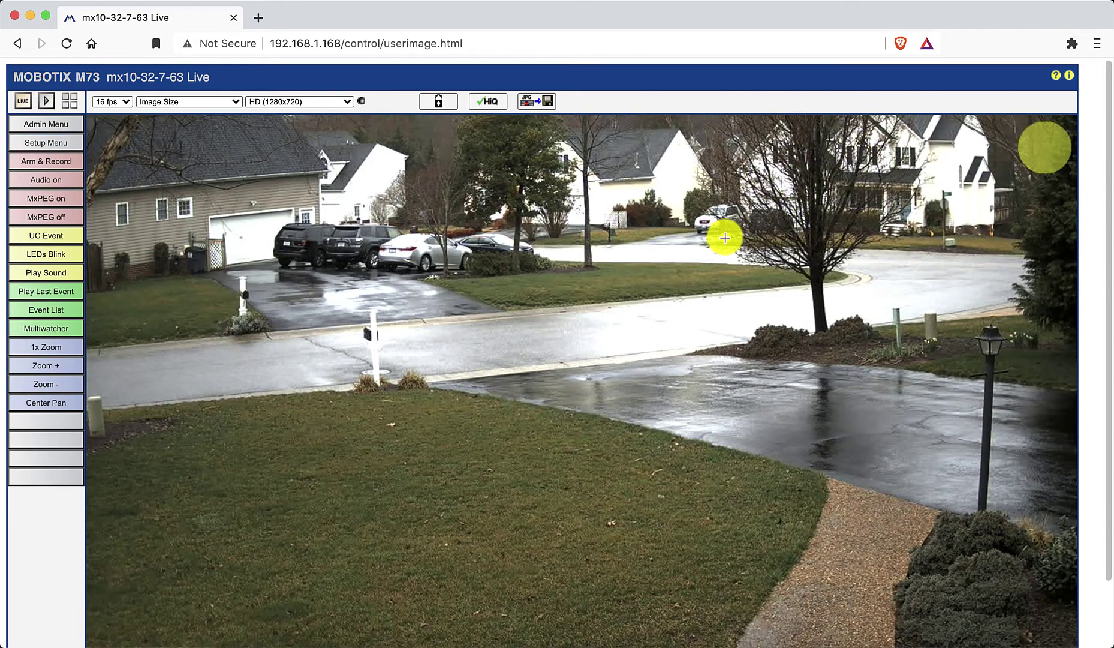
click(1011, 309)
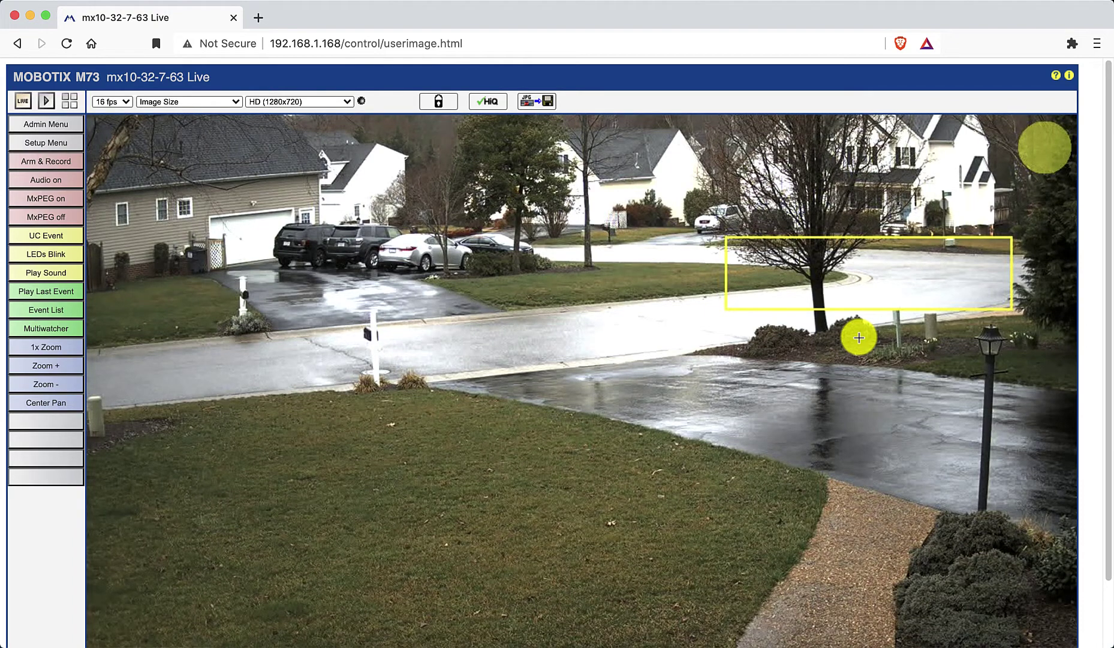
drag(859, 338, 542, 259)
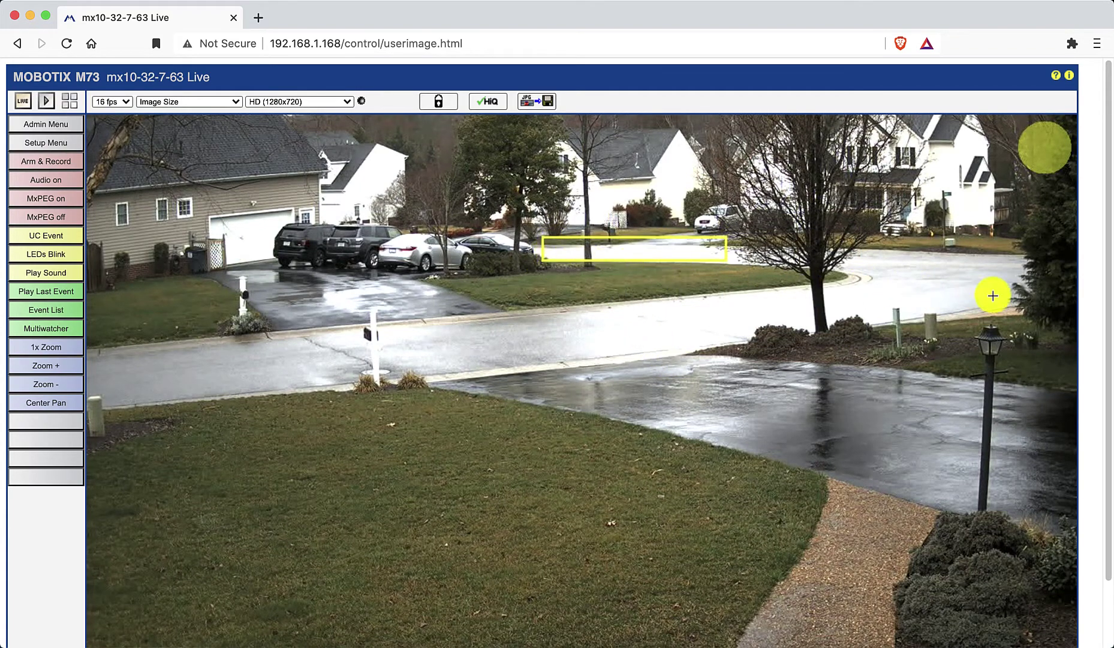
drag(1026, 298, 1026, 304)
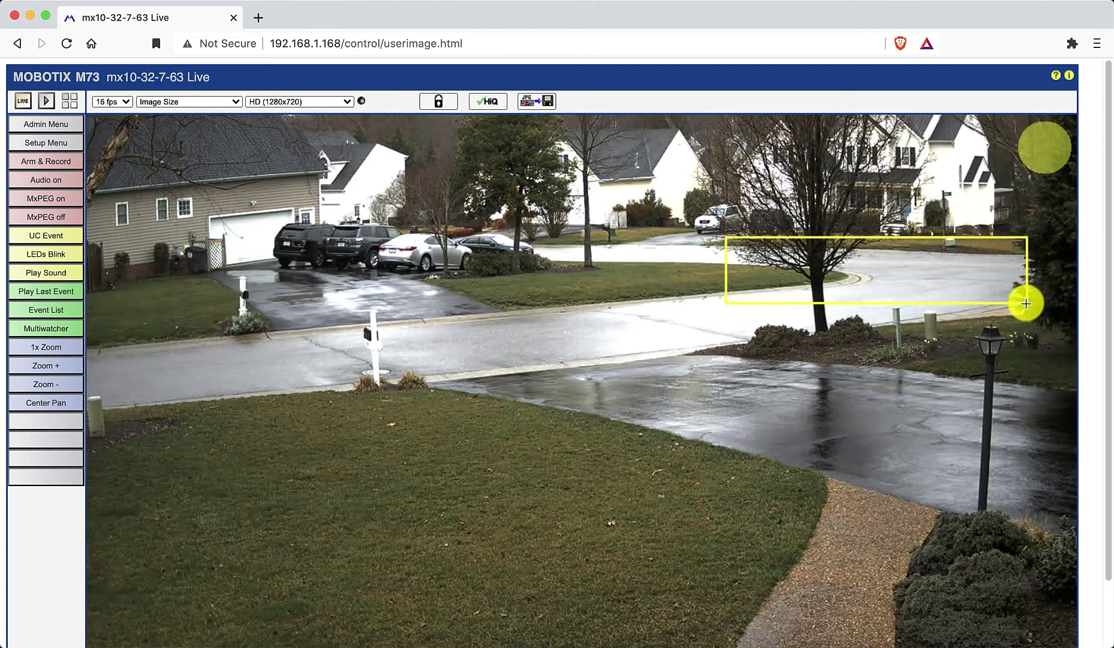
click(619, 245)
drag(619, 245, 1021, 306)
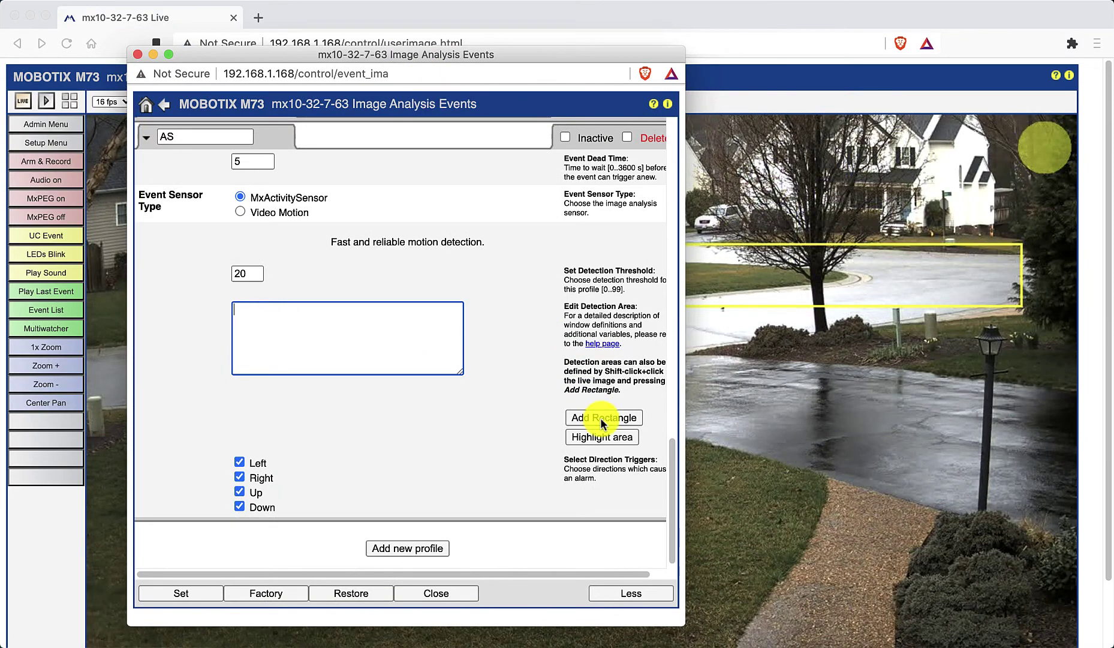
Step: Add the drawn rectangle 1,688,629,521,108 as the AS detection area and save
click(602, 418)
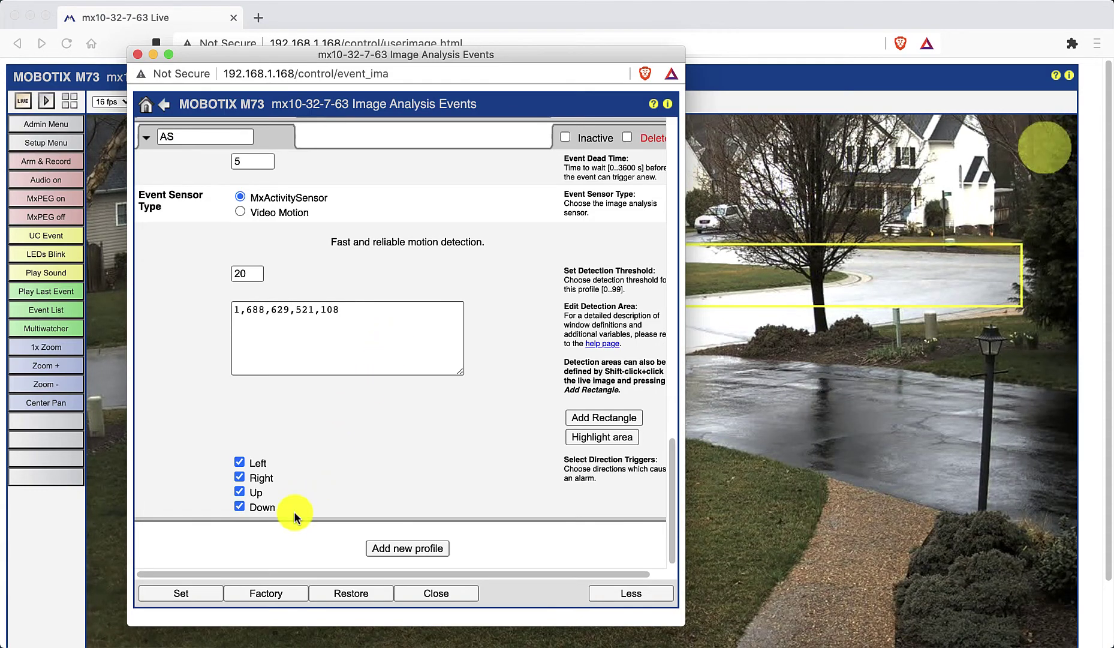
click(186, 594)
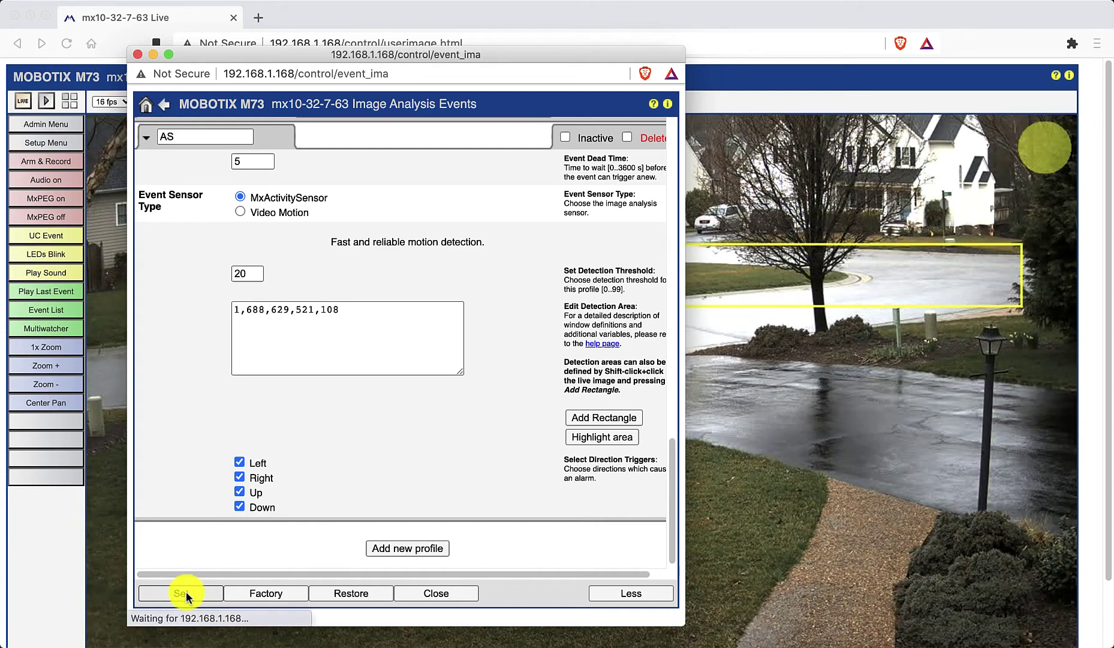
scroll(457, 413, down, 10)
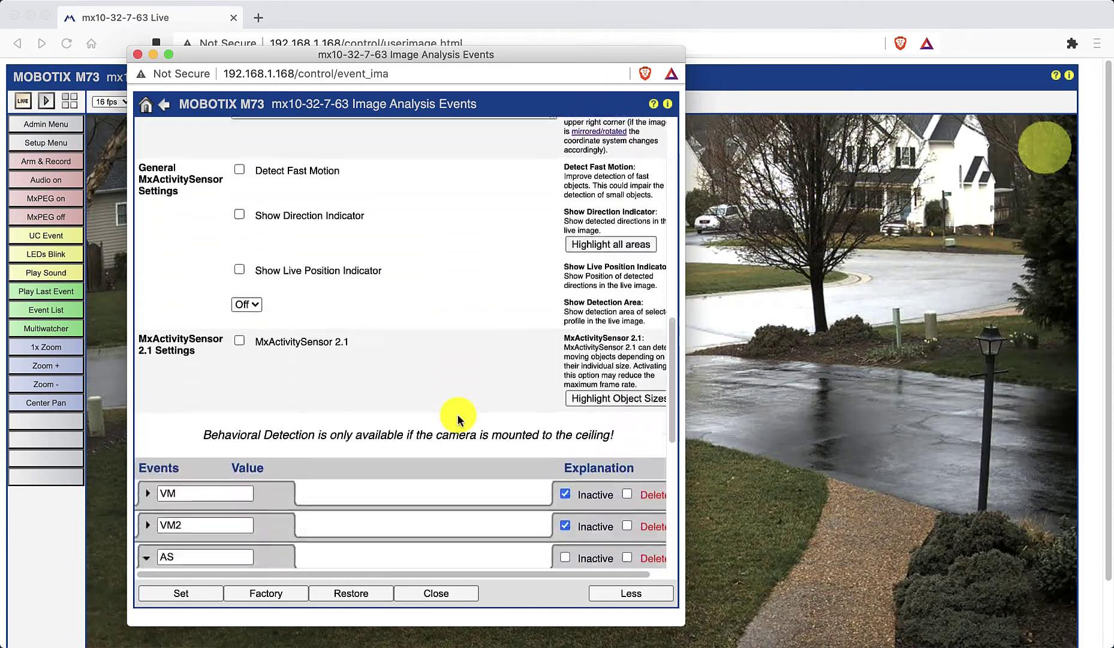
scroll(457, 414, down, 8)
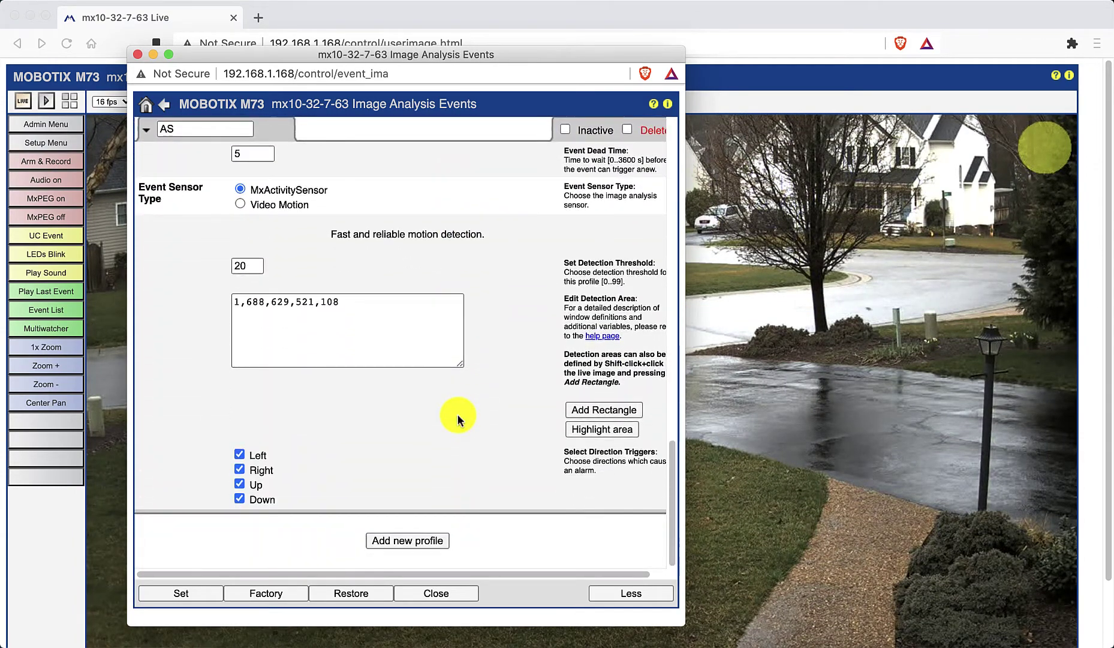
Step: Highlight the AS detection area on the live image to check its position
click(603, 431)
drag(382, 53, 333, 53)
click(555, 427)
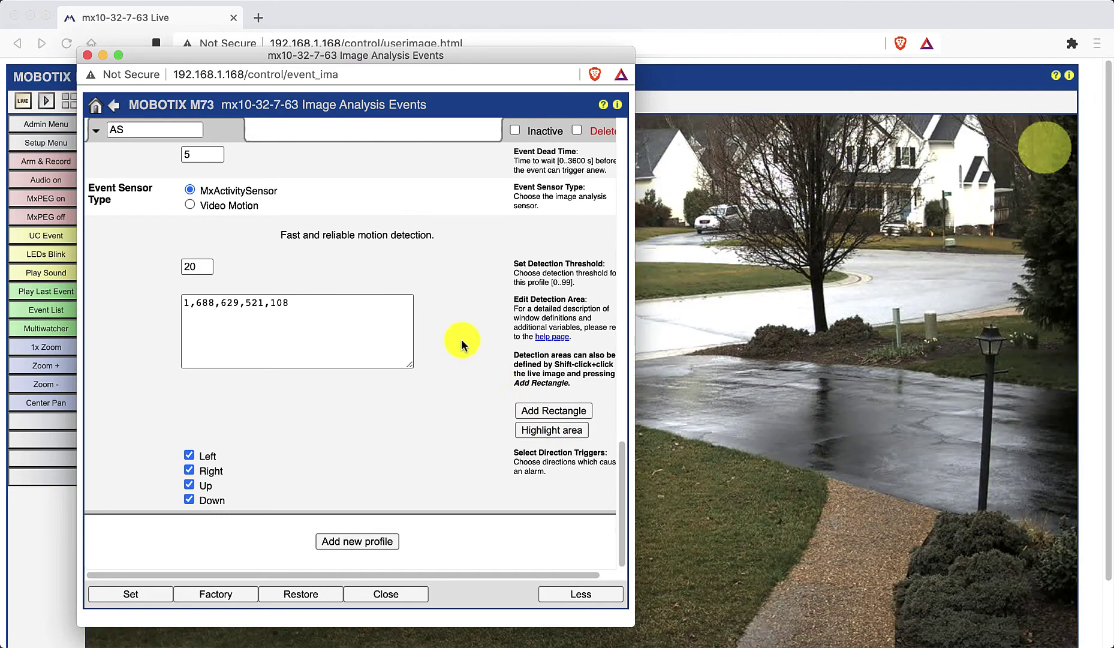
Step: Set Show Detection Area to AS and save the setting
scroll(461, 339, up, 10)
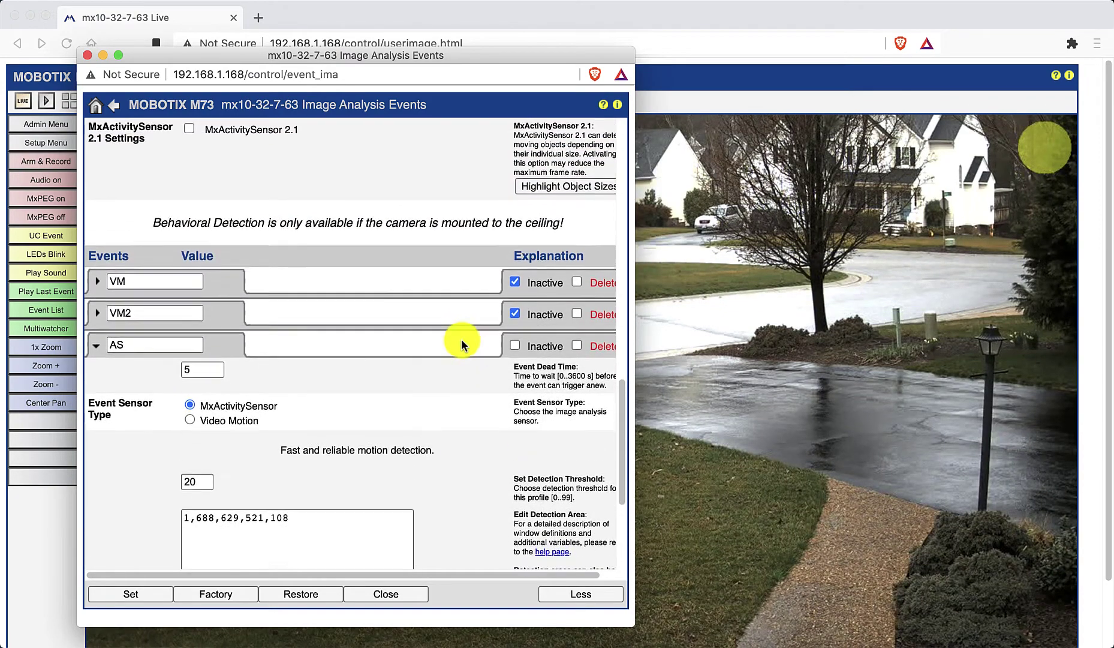
scroll(461, 339, up, 1)
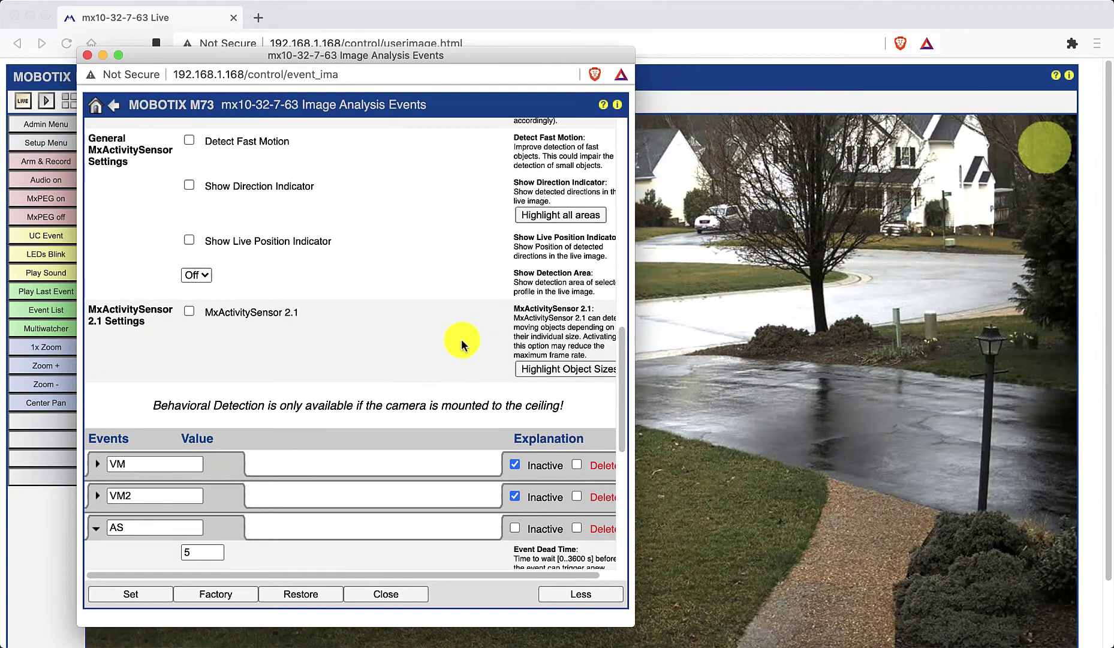
click(204, 276)
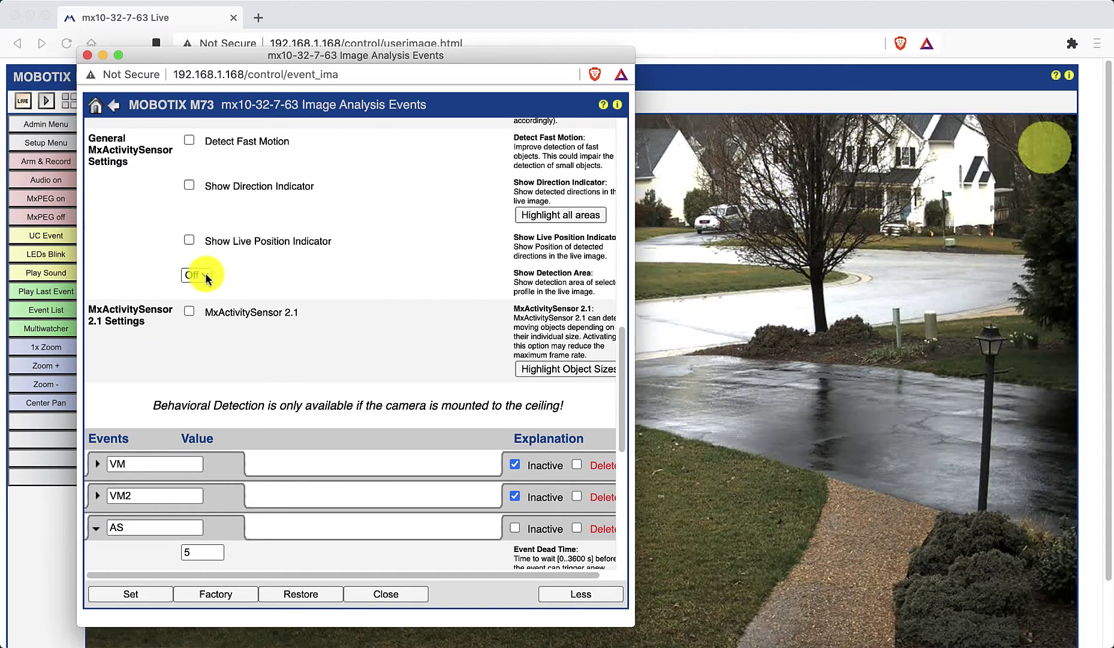
click(193, 277)
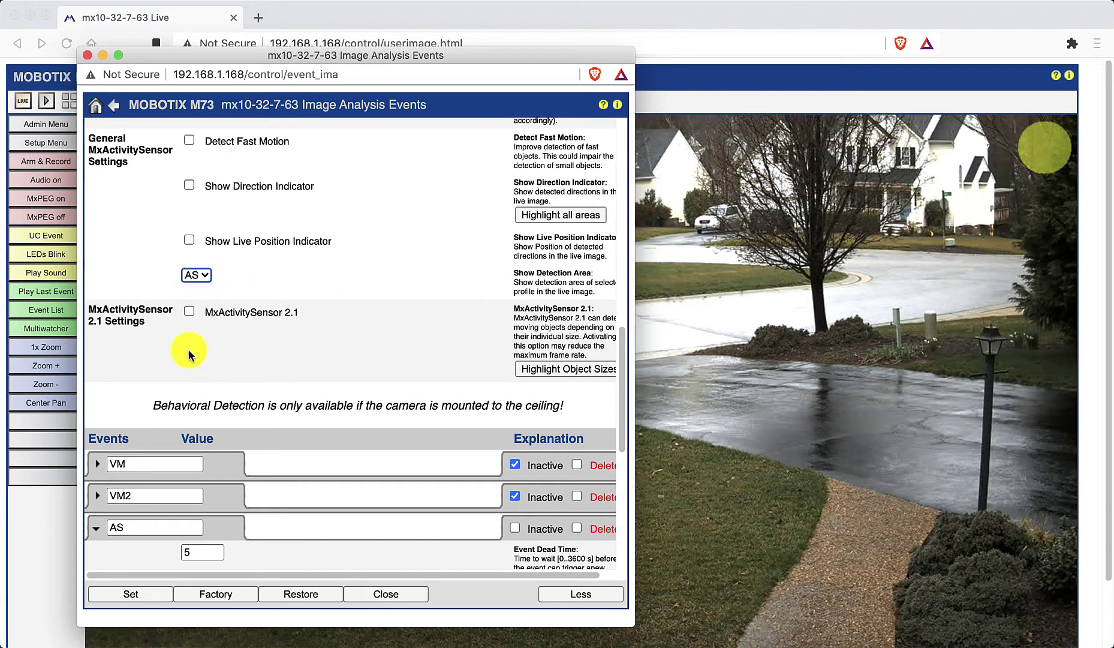
click(138, 588)
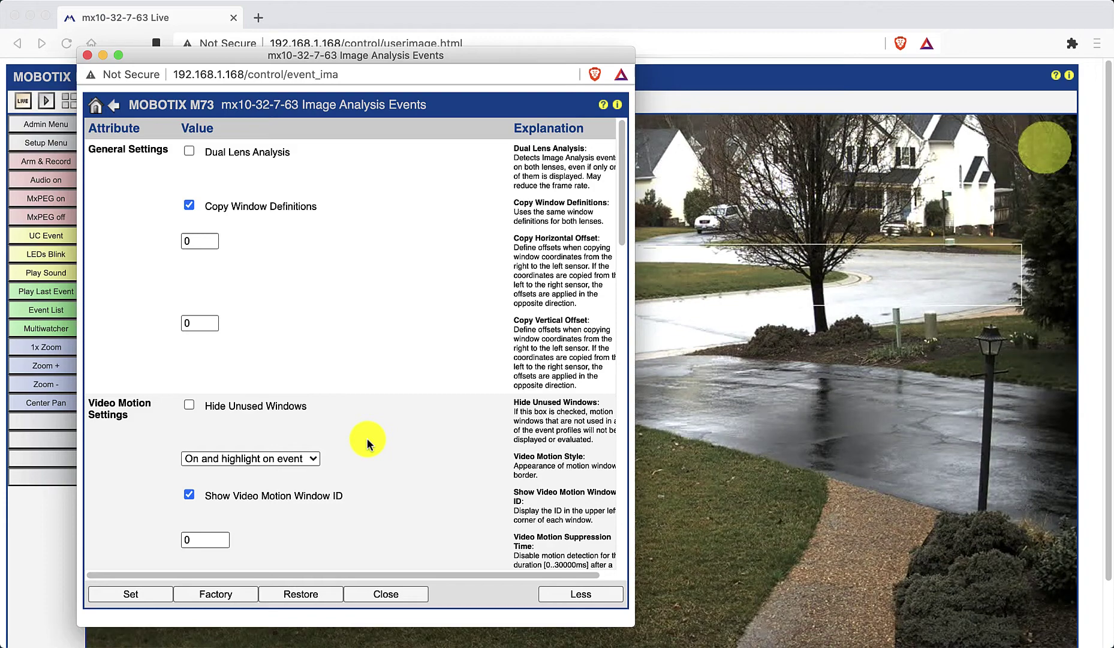
Step: In Recording settings, set Start Recording to Image Analysis: AS and save
click(113, 106)
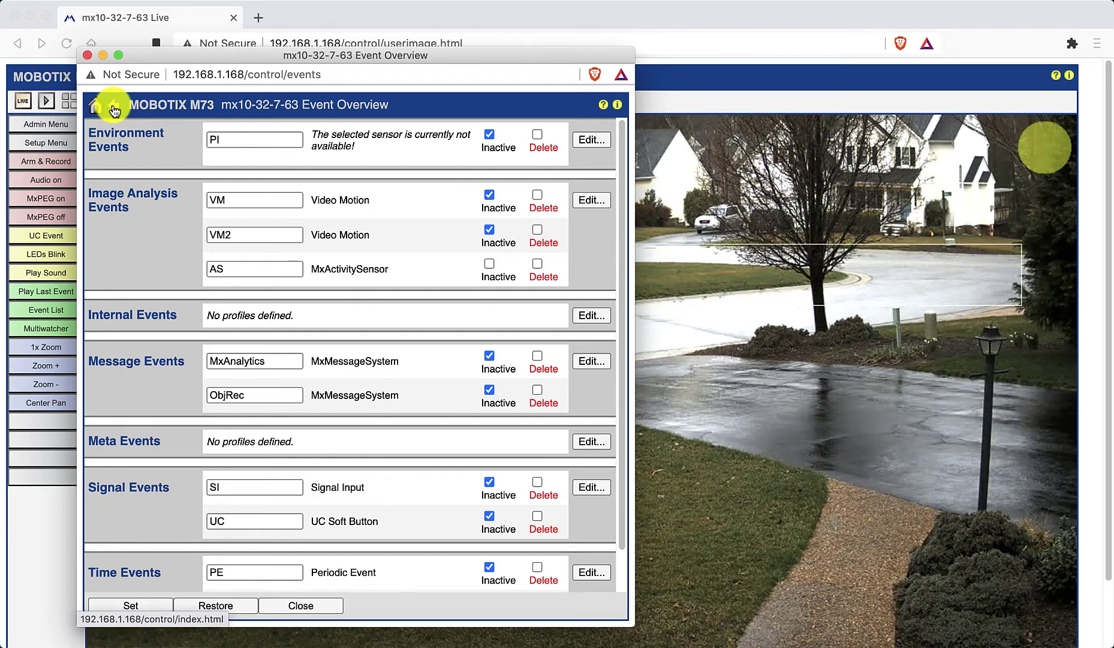
click(114, 109)
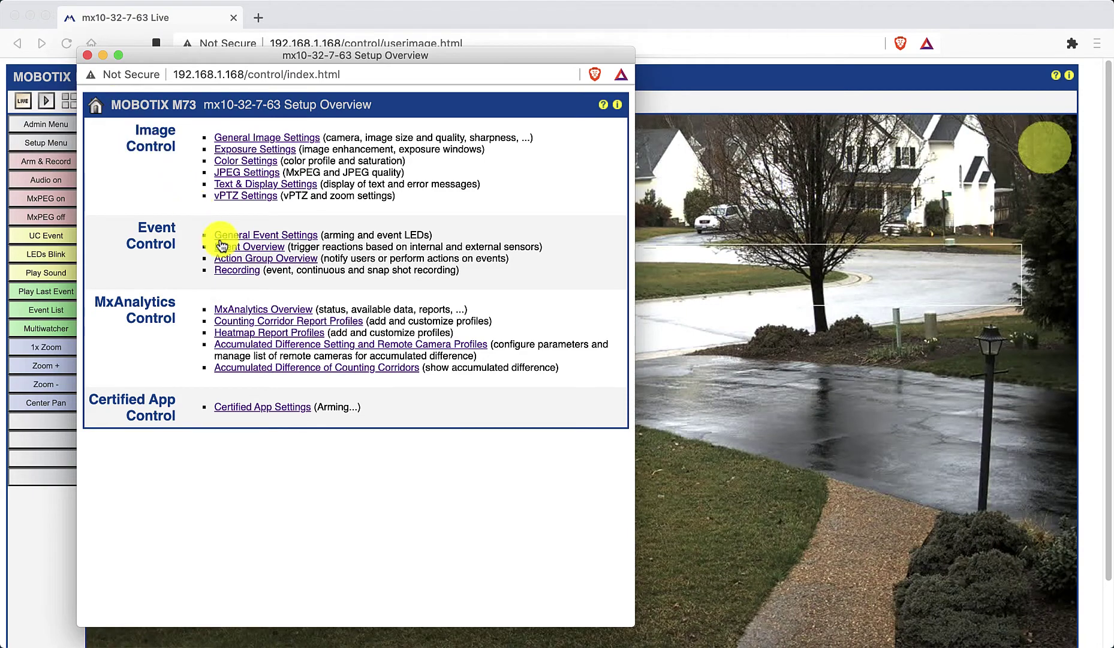
click(240, 270)
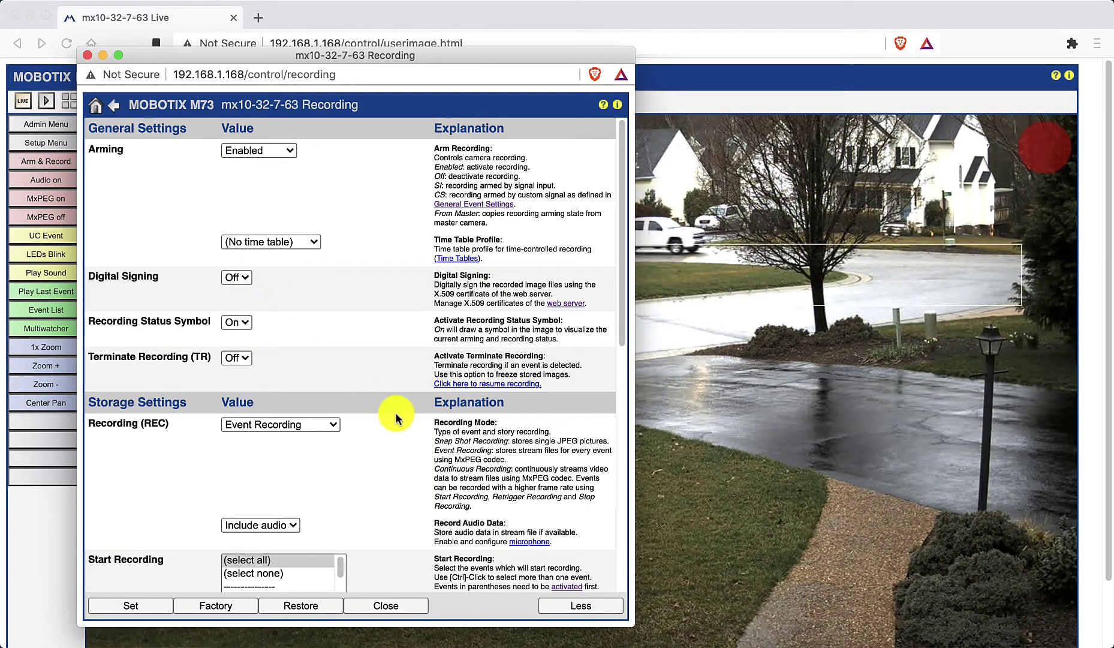
scroll(395, 412, down, 5)
scroll(395, 412, down, 1)
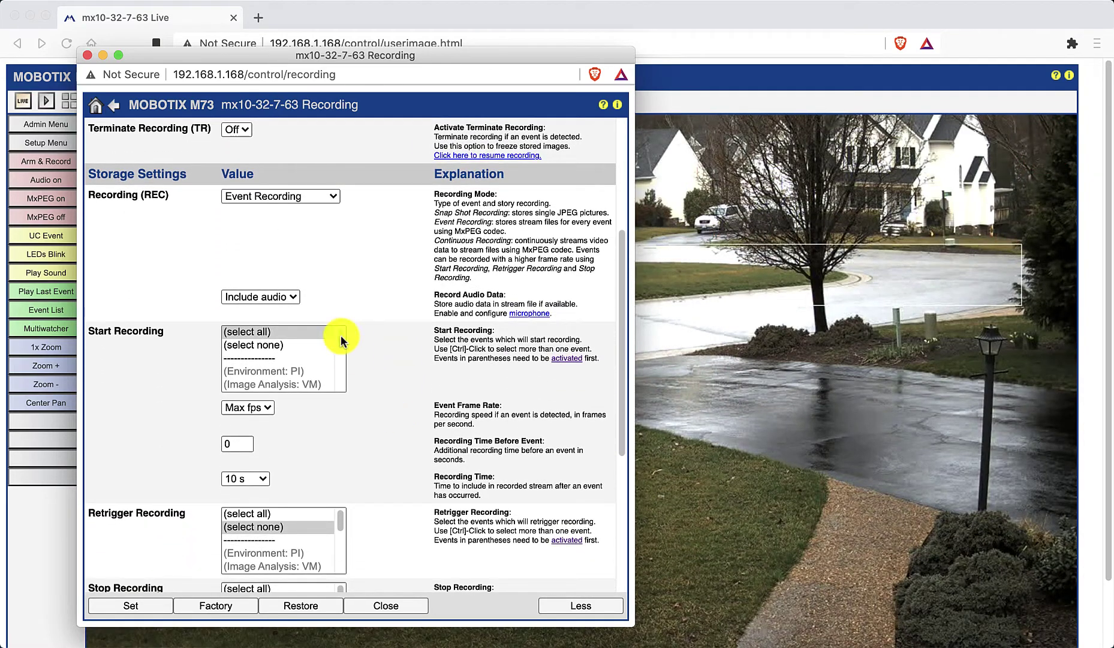
drag(340, 338, 341, 357)
click(302, 359)
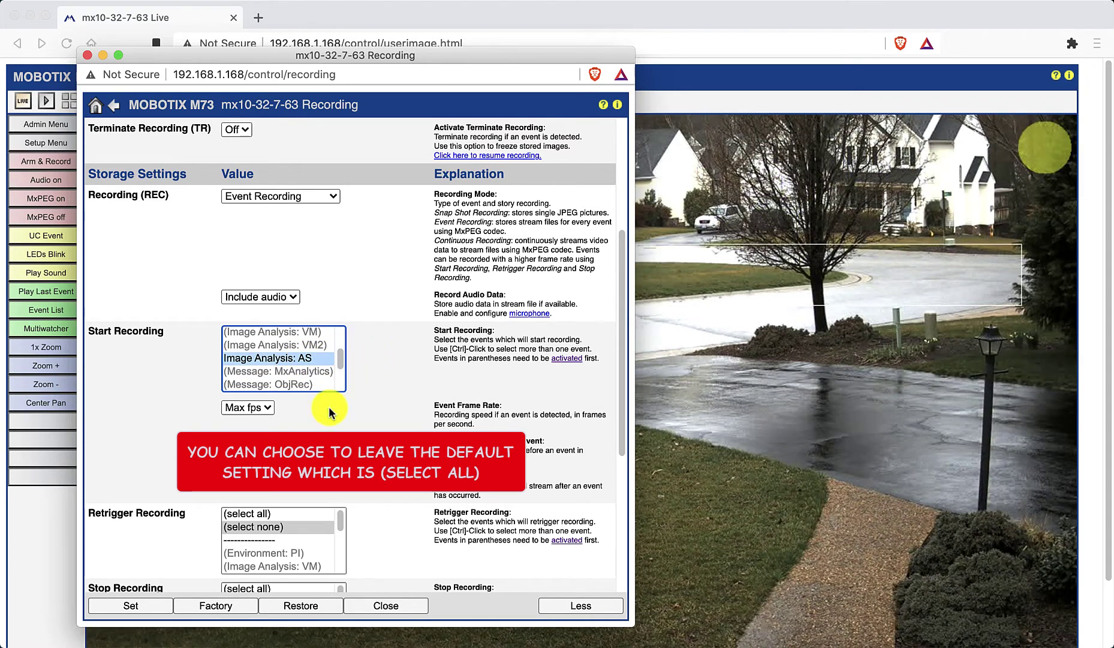
click(140, 605)
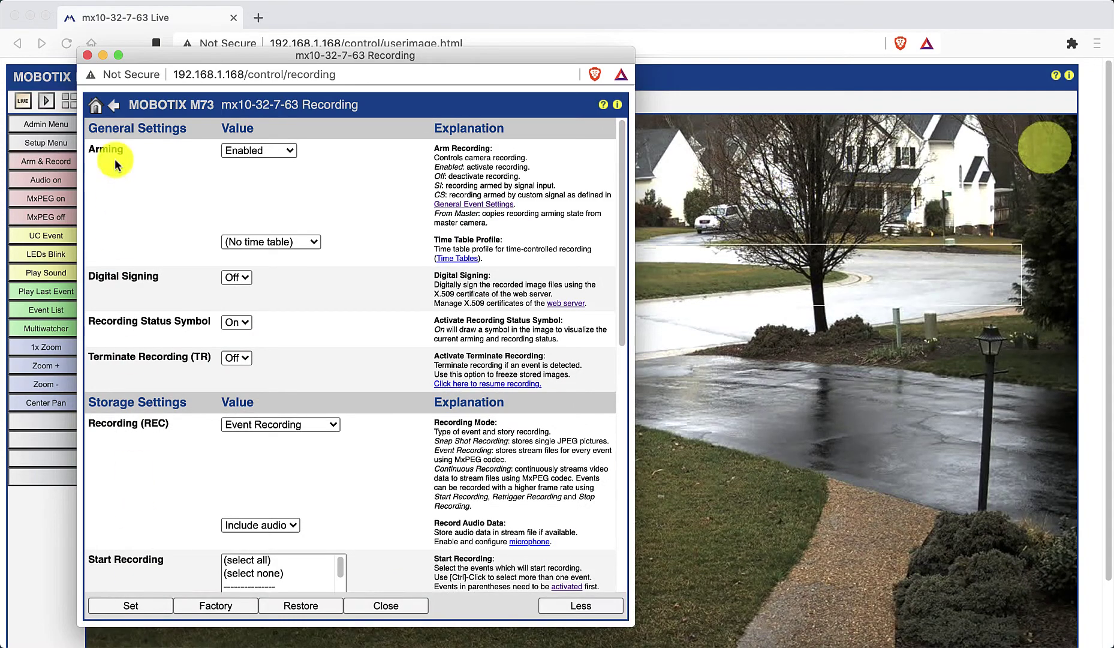
Step: Confirm Arming is Enabled, then store the complete configuration permanently and close the settings
click(114, 111)
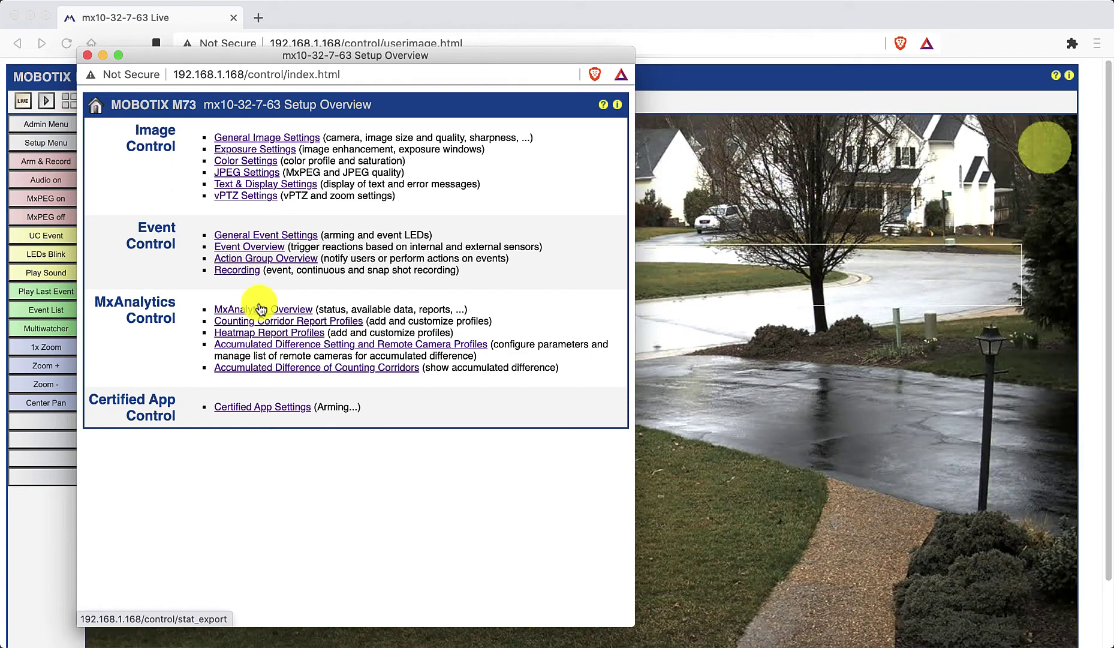
click(270, 235)
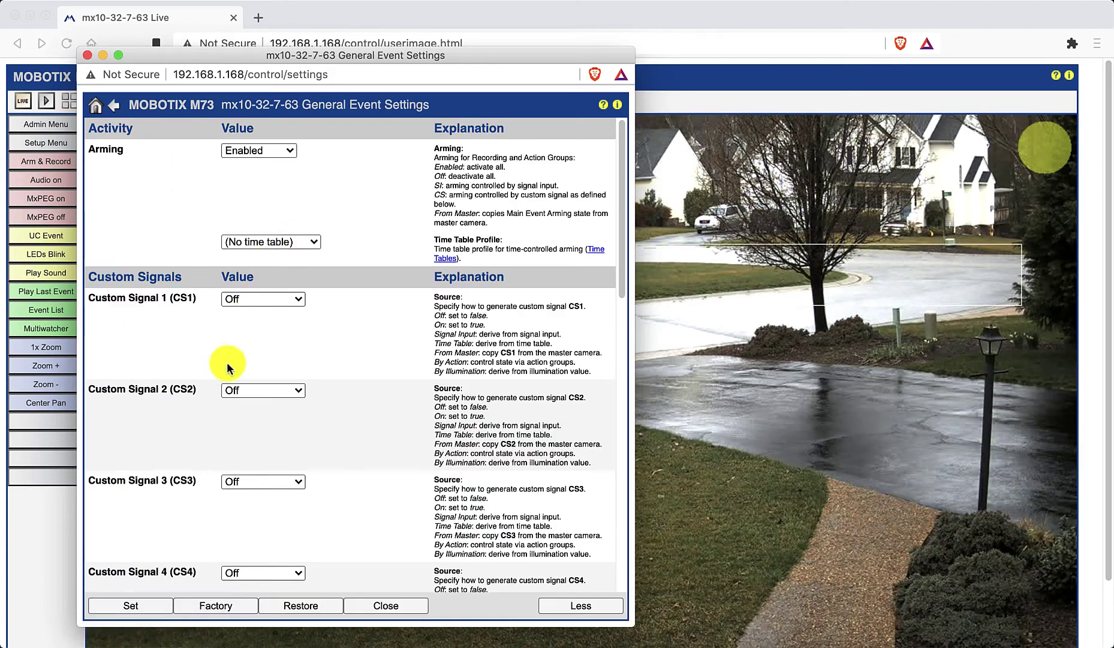
click(384, 605)
click(489, 173)
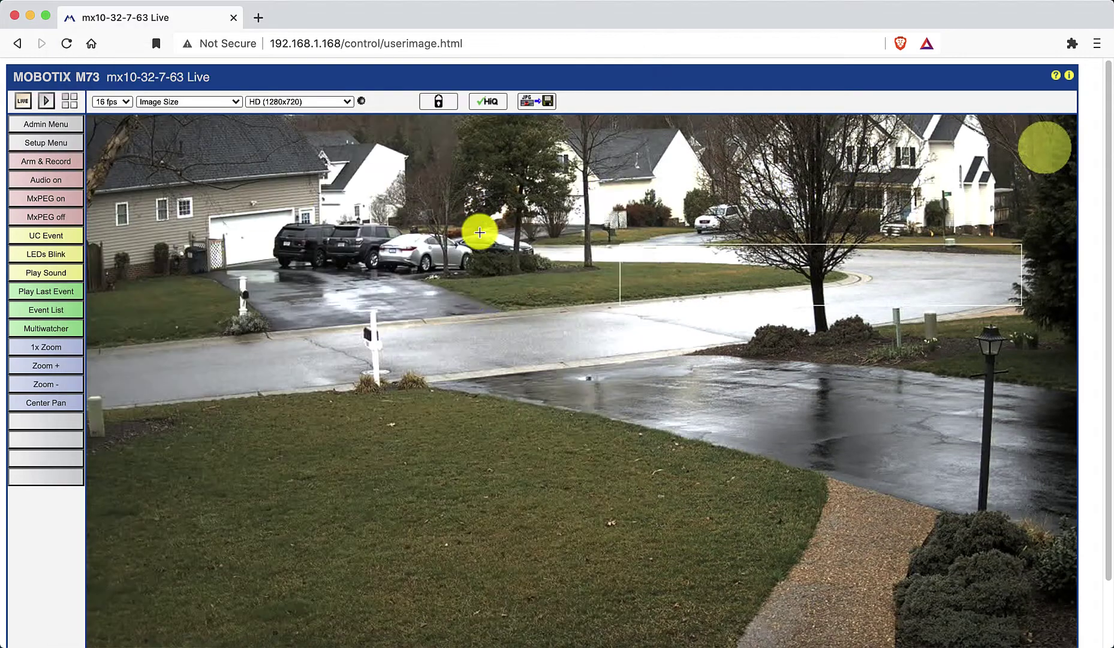